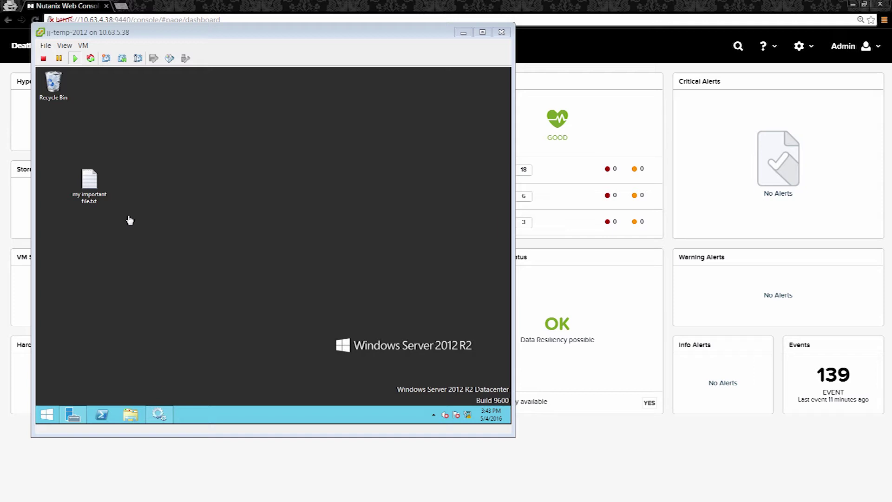
- Minimize the jj-temp-2012 VM console to bring back the Nutanix cluster dashboard
click(460, 33)
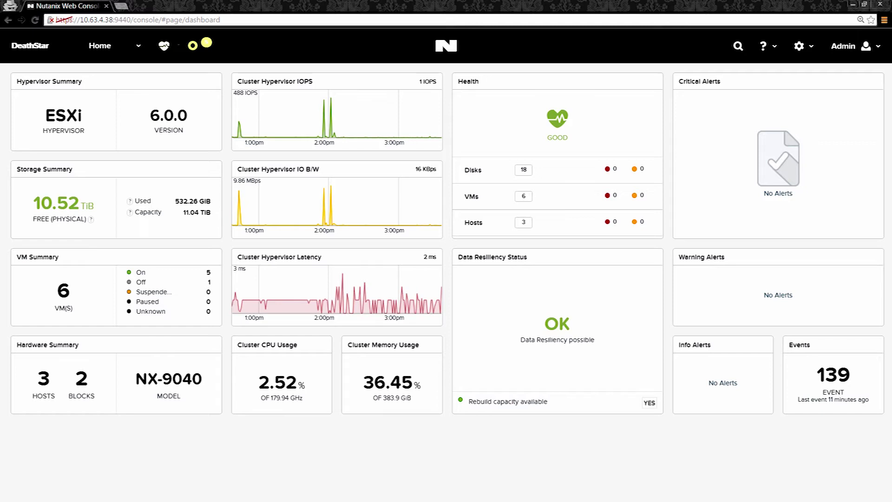
- From the Data Protection page, create an Async DR protection domain named vss
click(138, 46)
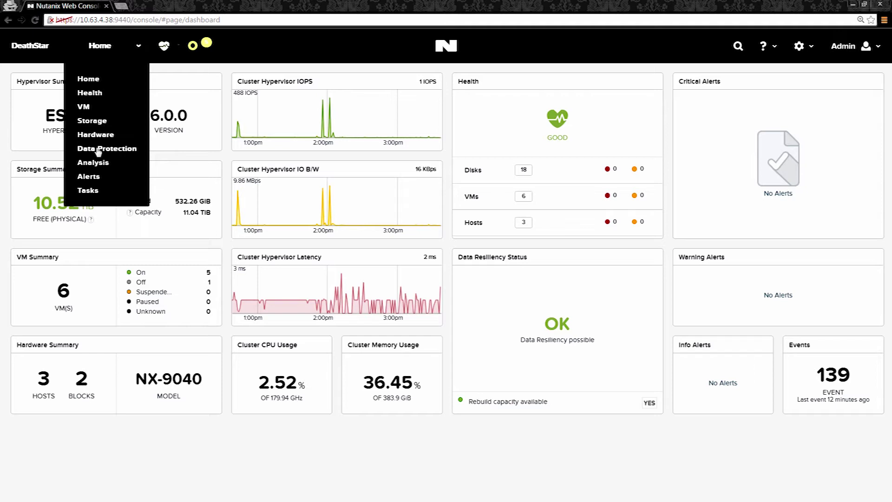
click(98, 149)
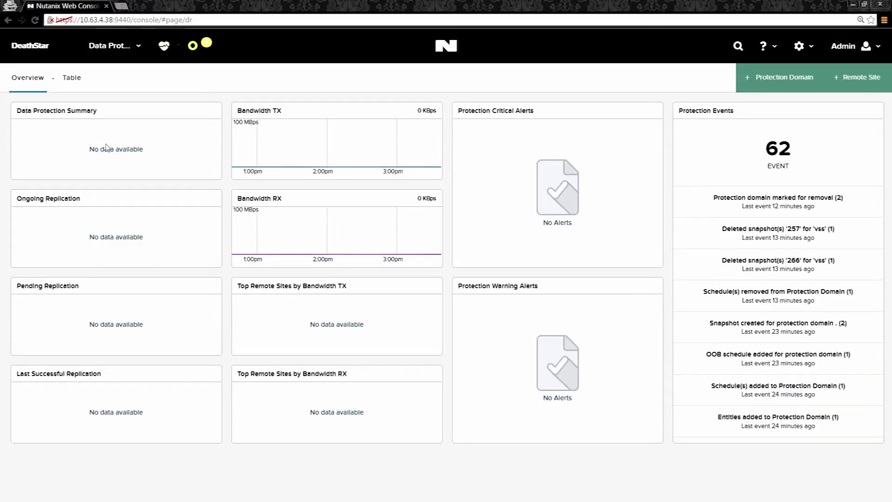
click(753, 77)
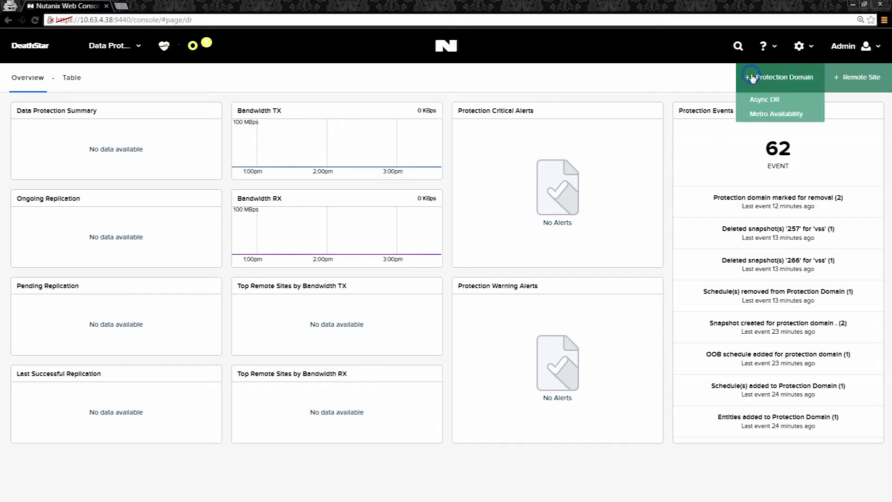
click(749, 101)
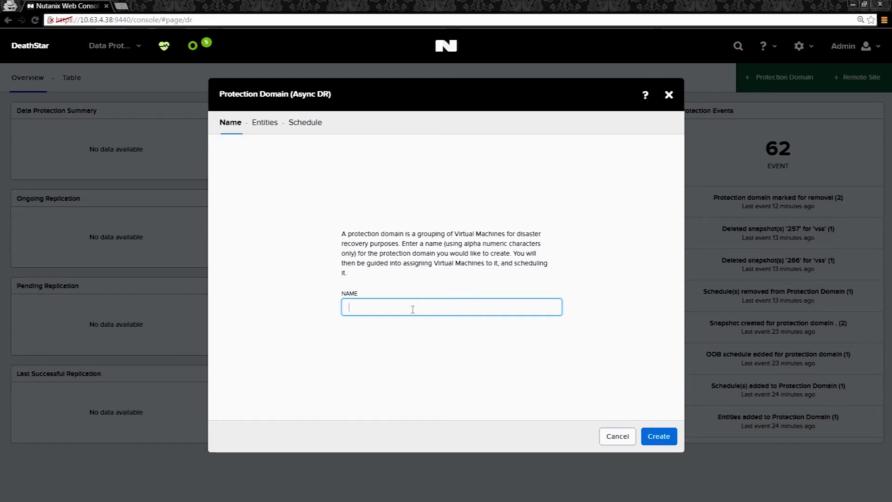
click(669, 441)
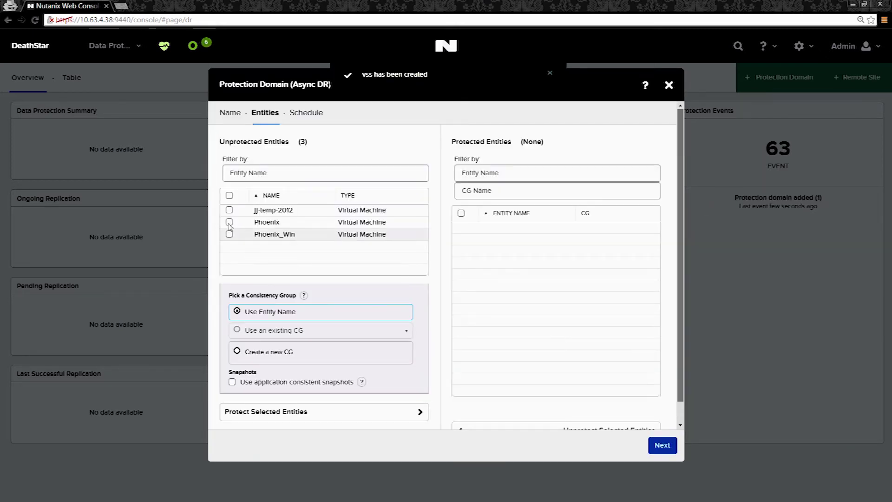
- Protect jj-temp-2012 in vss with application-consistent snapshots, then advance to the Schedule step
click(229, 210)
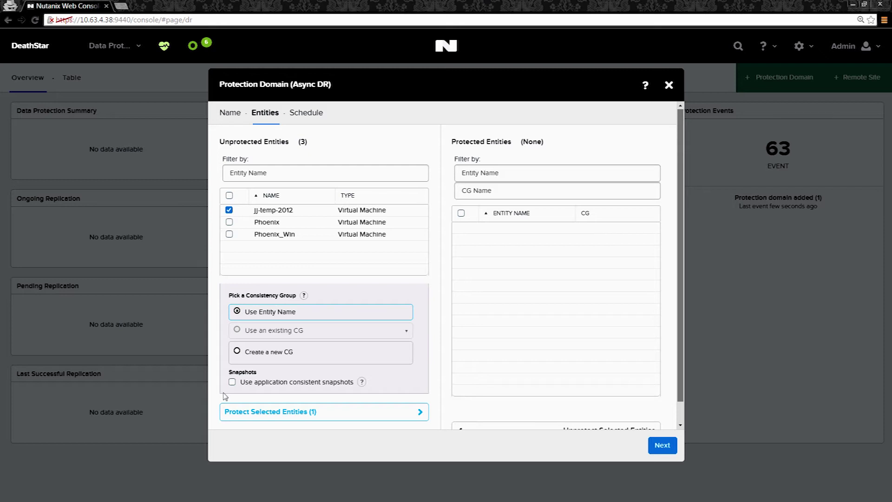
click(232, 383)
scroll(682, 199, down, 4)
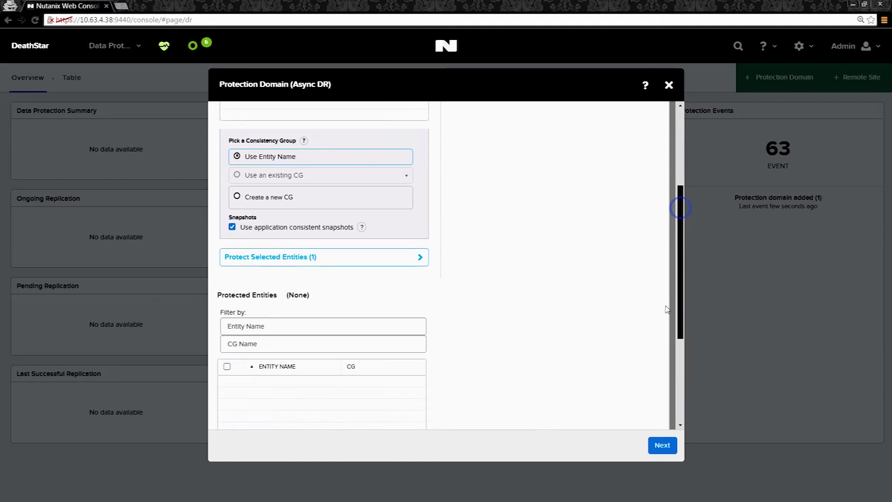
scroll(670, 284, up, 3)
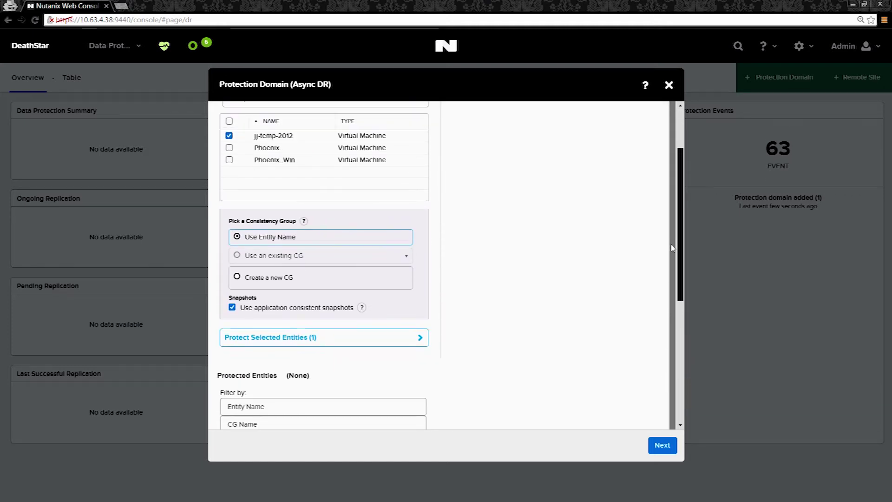
click(277, 346)
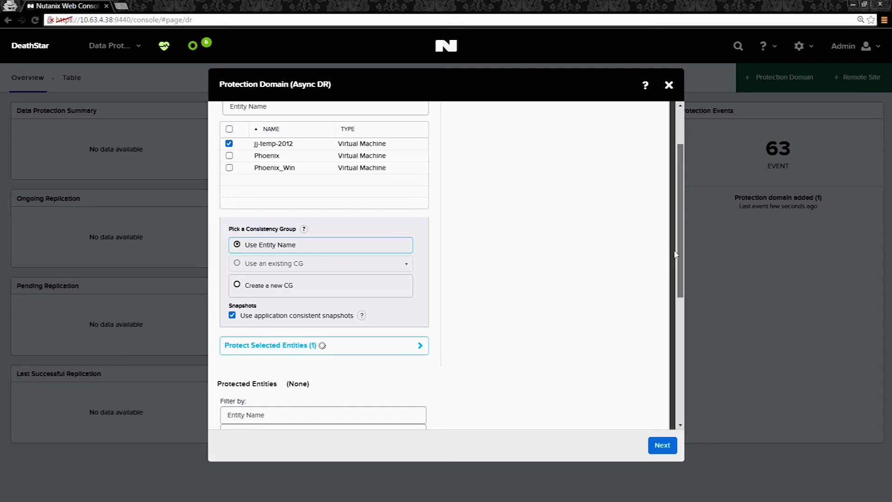
scroll(680, 257, down, 7)
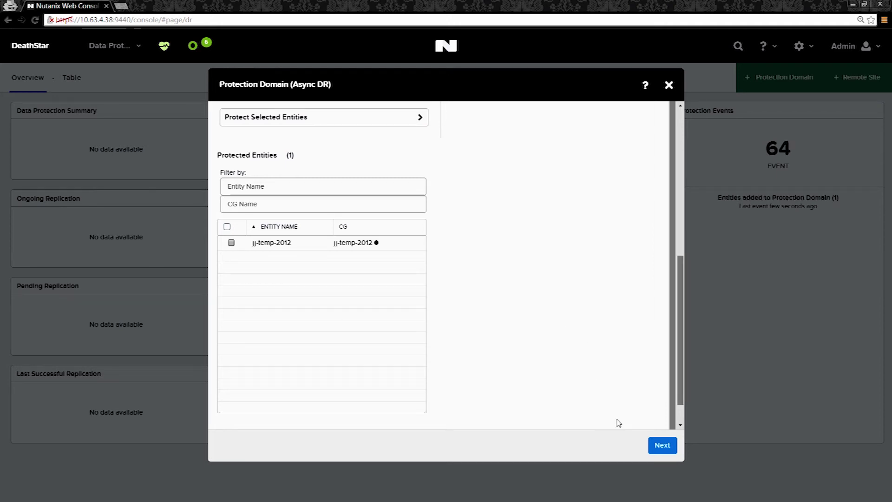
click(664, 446)
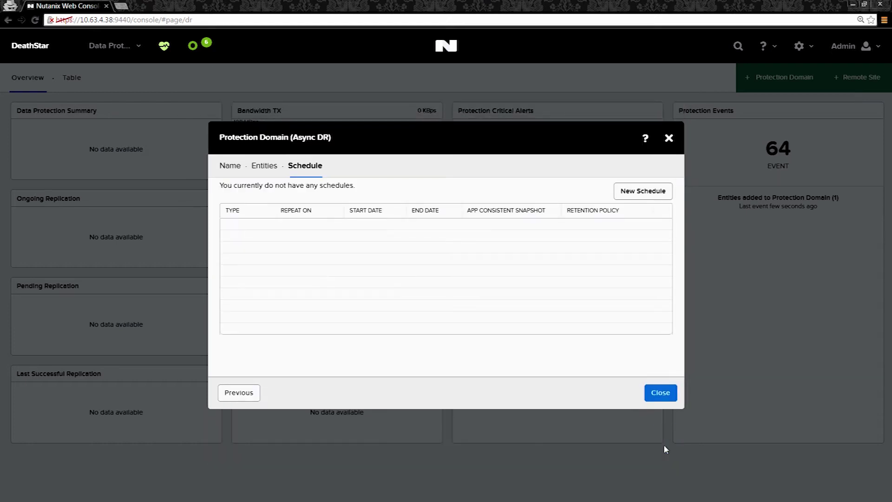
- Add a schedule repeating every 1 hour that keeps the last 3 local snapshots, then close the wizard
click(630, 192)
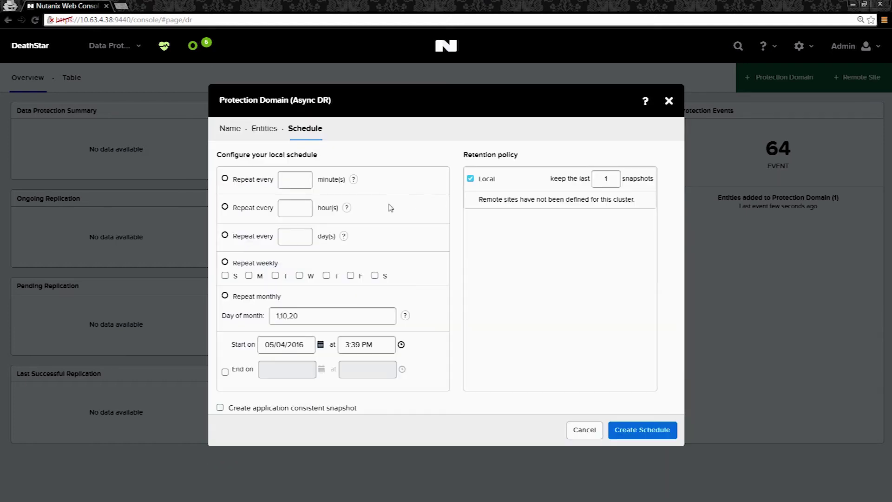
click(226, 207)
click(295, 209)
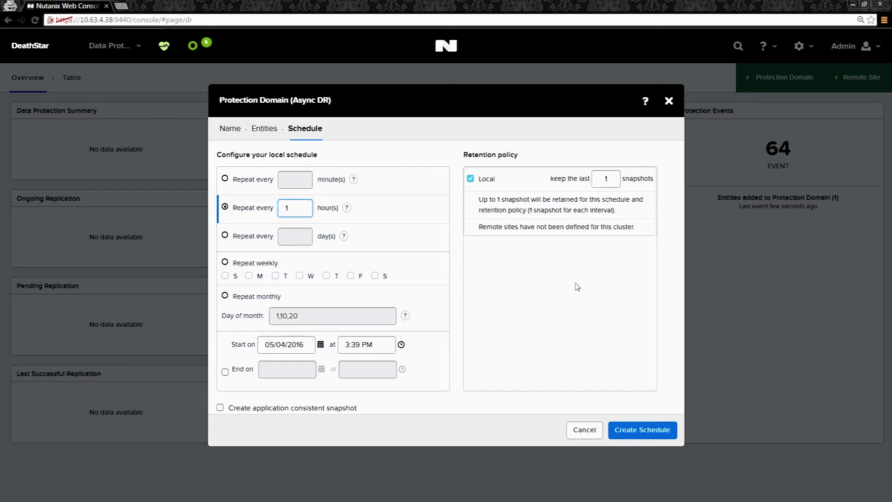
click(614, 177)
key(BackSpace)
text(3)
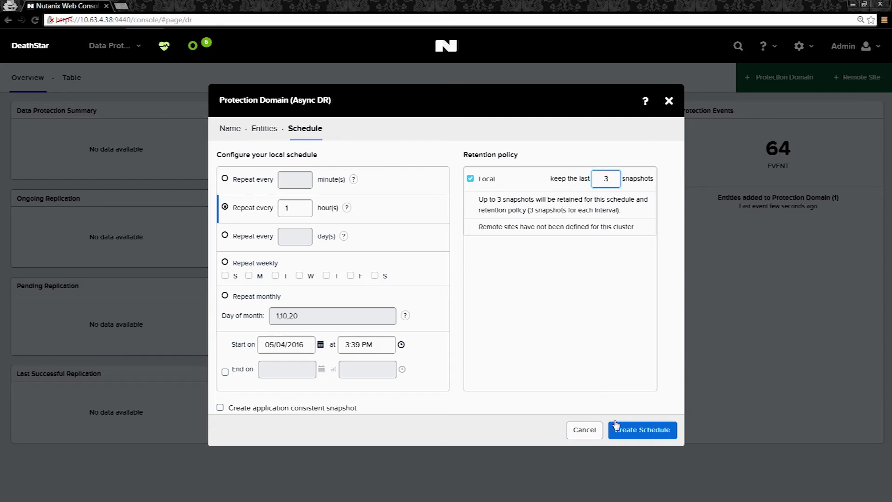
click(628, 433)
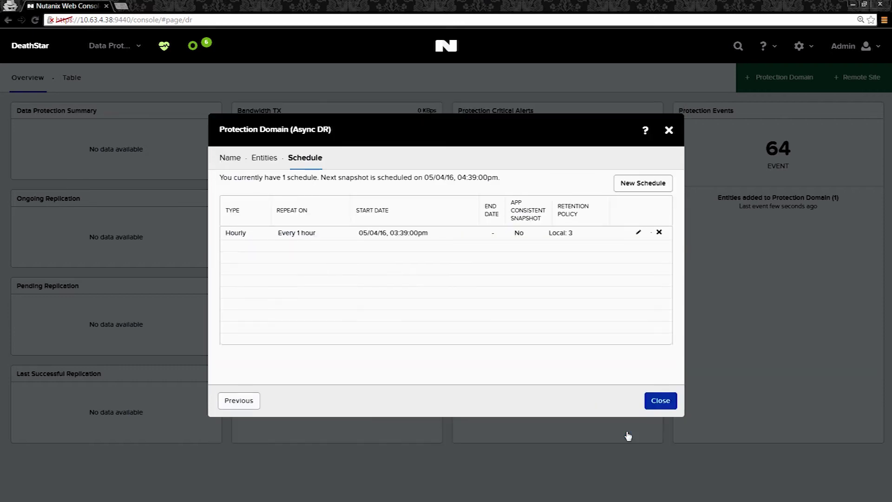
click(668, 402)
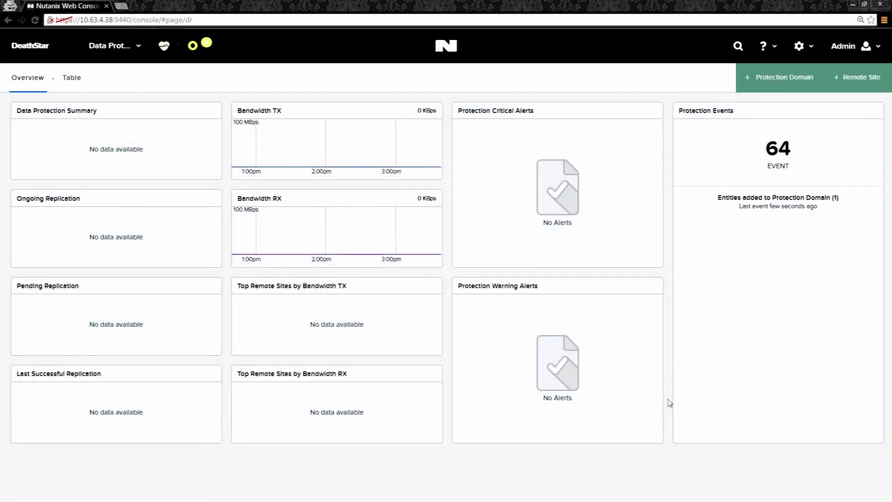
- From the protection domain table, take an immediate vss snapshot with 1-day retention
click(69, 79)
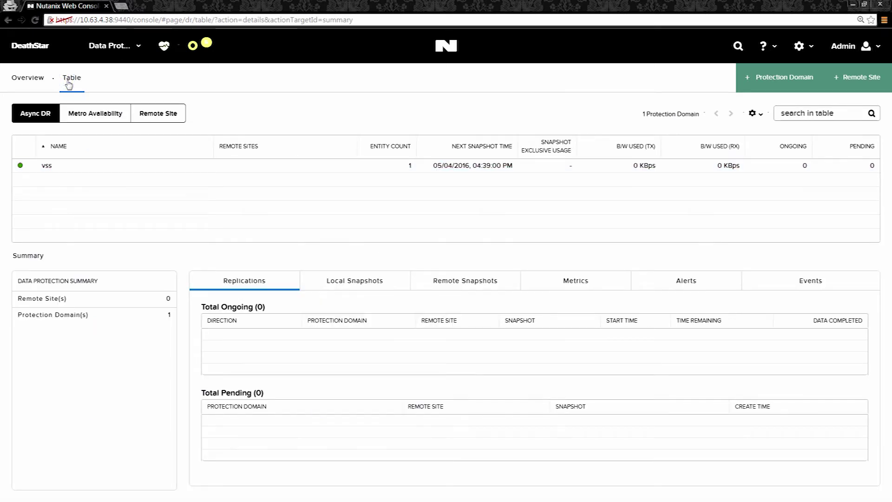
click(320, 172)
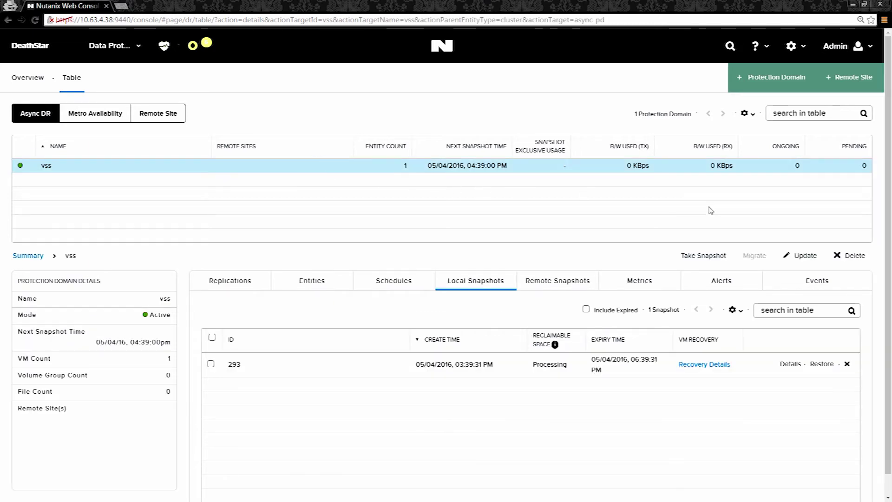
click(695, 256)
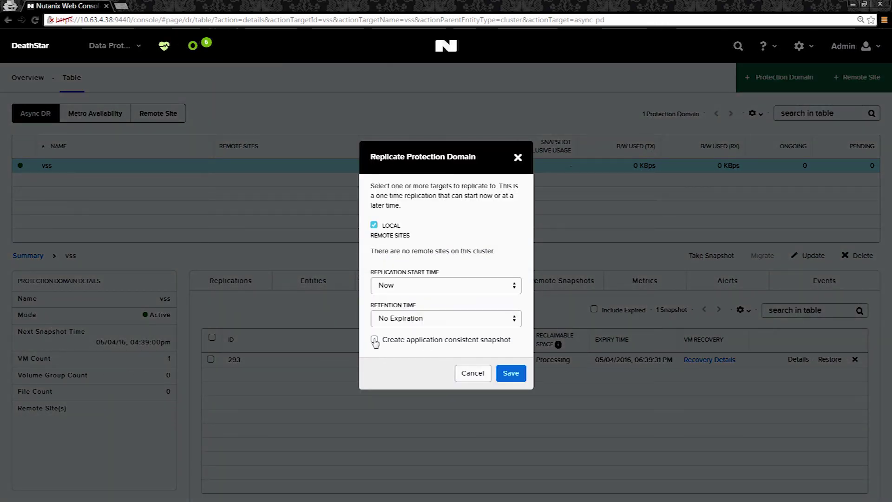
click(483, 319)
click(445, 240)
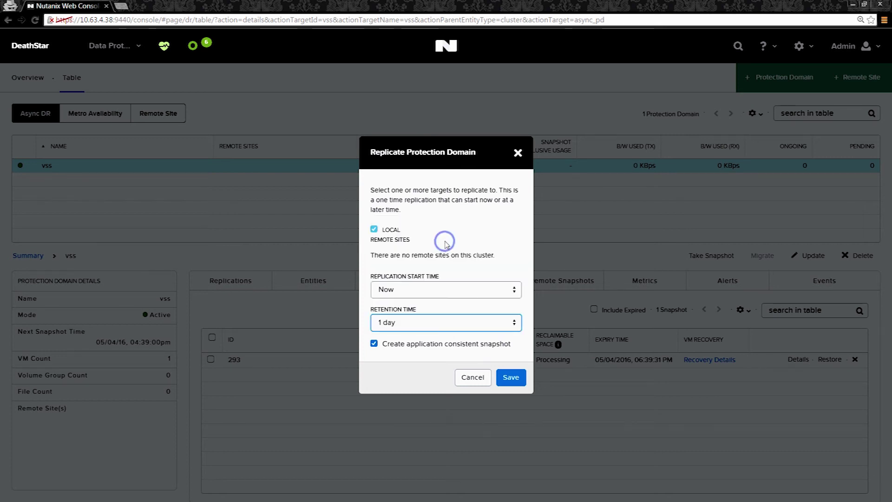
click(510, 379)
key(alt+Tab)
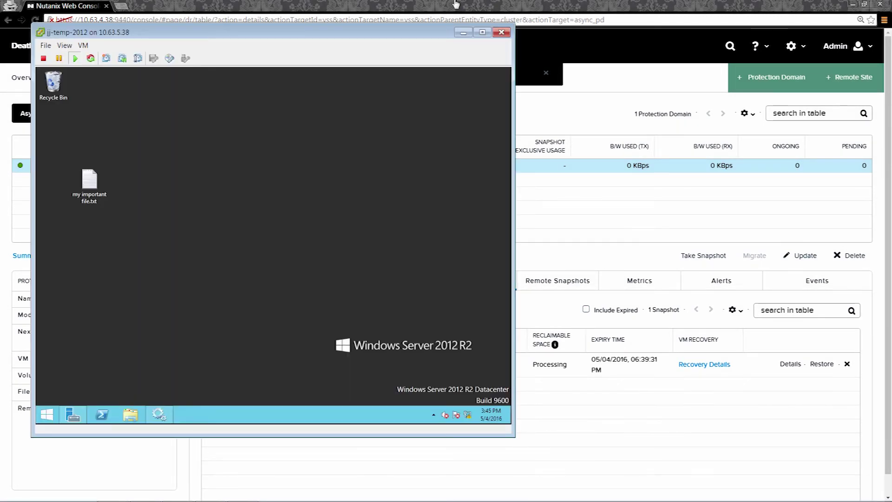
- Delete my important file.txt from the VM desktop and reload Prism to list snapshots 302 and 293
click(47, 175)
double_click(95, 188)
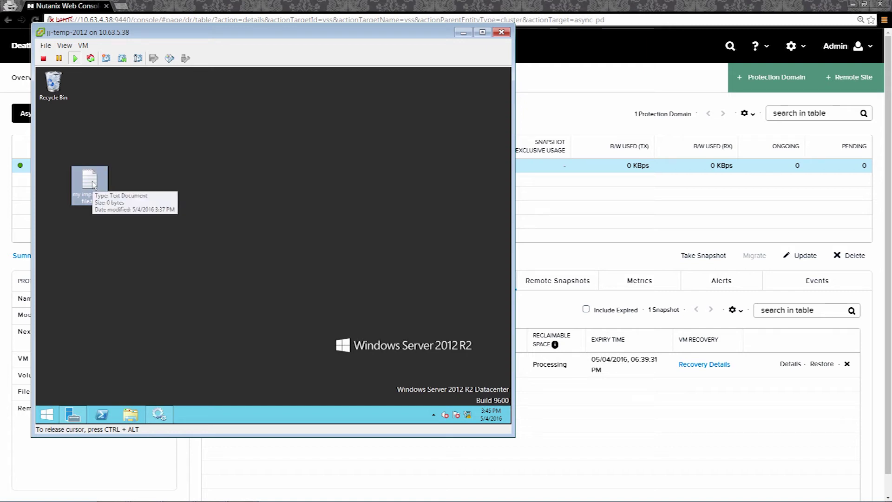
key(Delete)
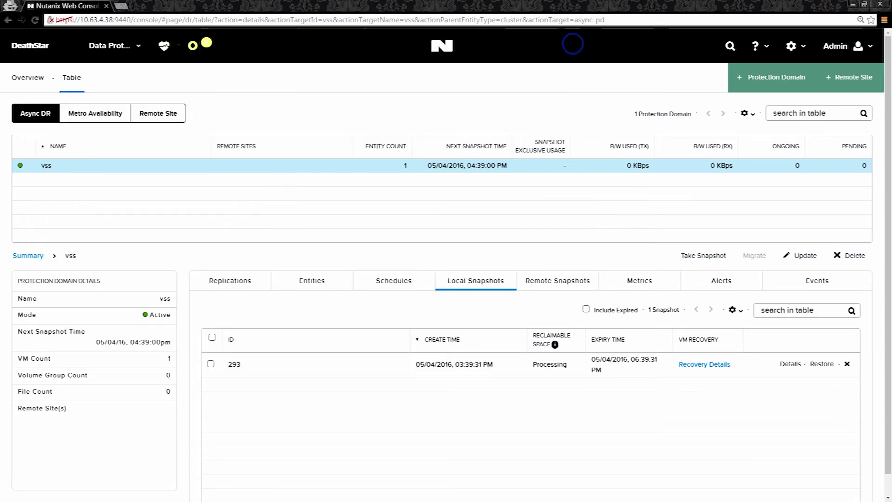
key(F5)
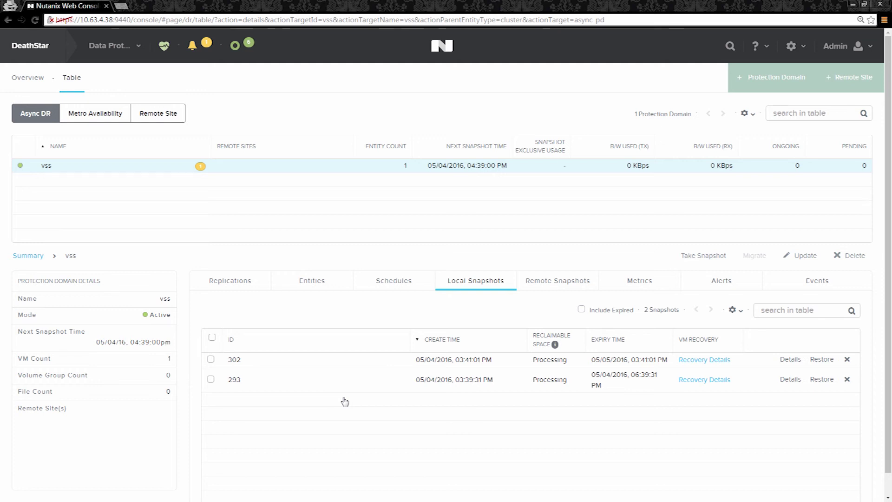
- Restore snapshot 302 as a new jj-temp-2012 VM in /default-container-17437 with name prefix clone-
click(211, 359)
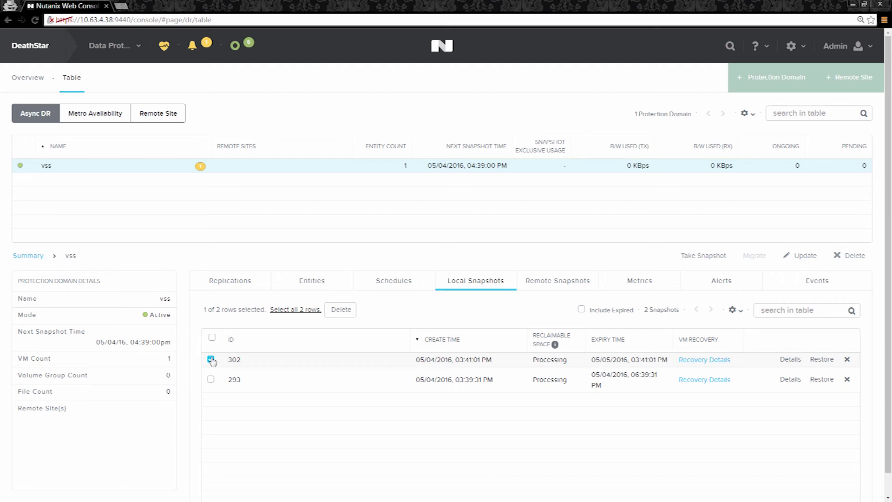
click(822, 359)
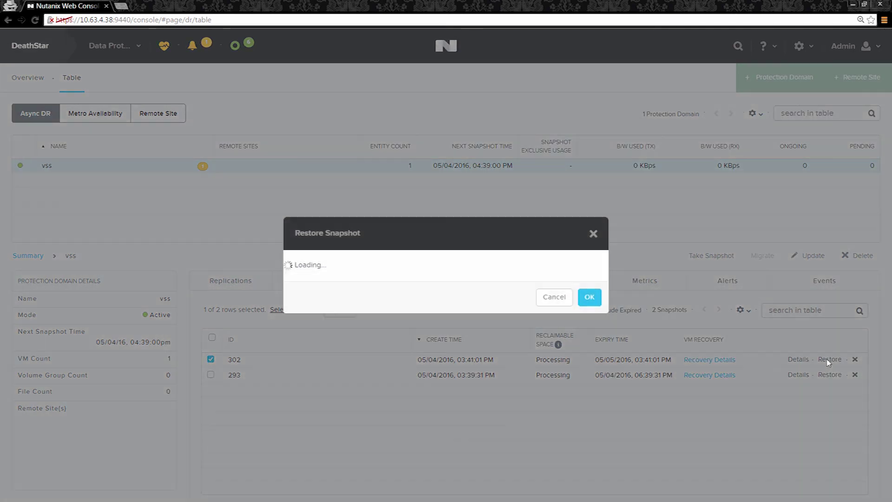
click(304, 254)
click(494, 260)
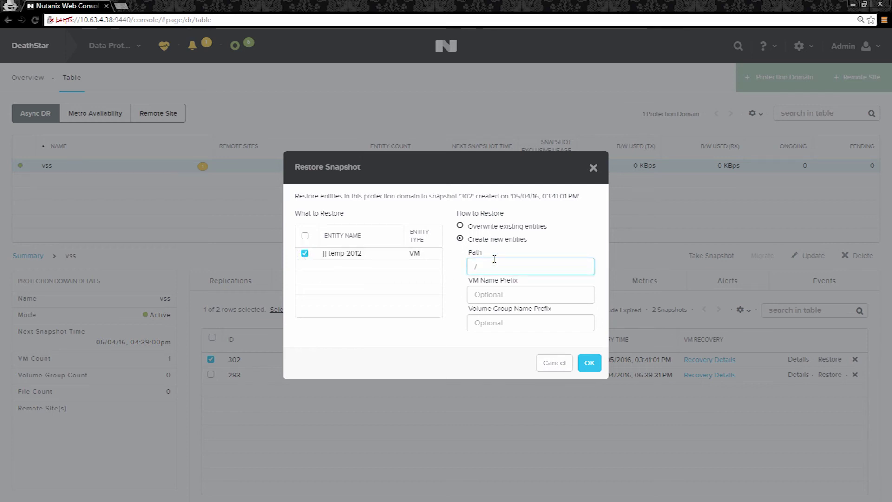
right_click(499, 265)
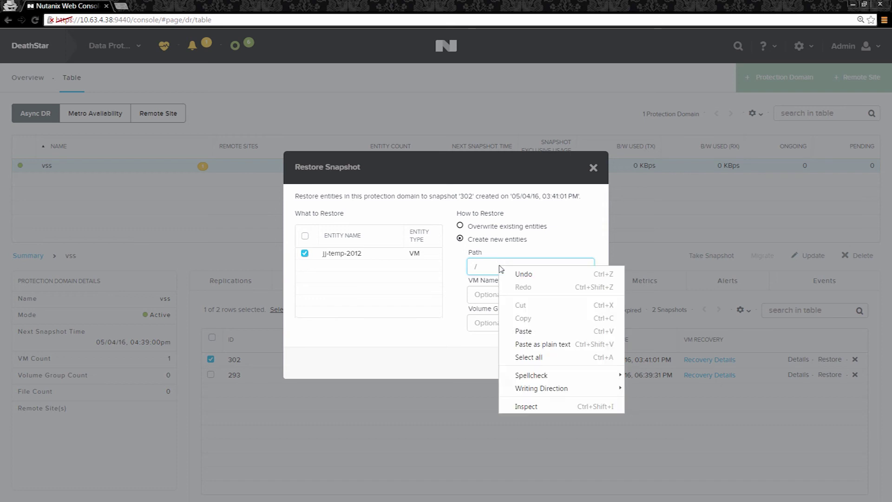
click(524, 331)
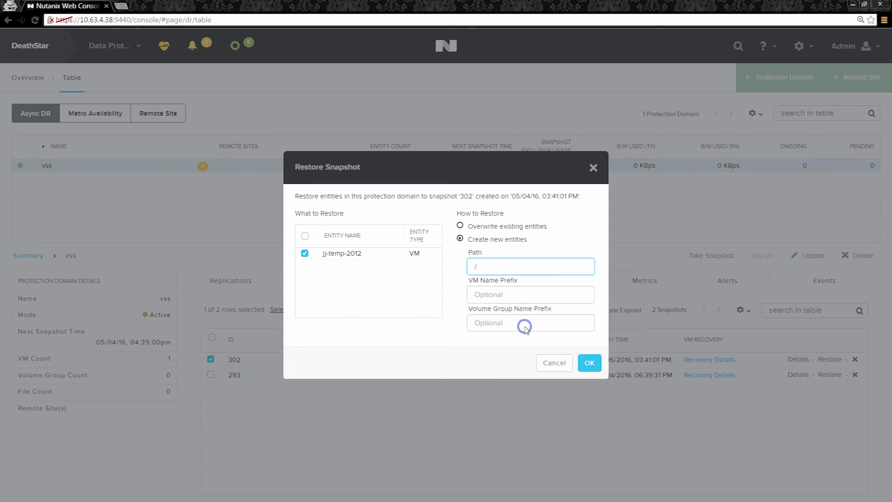
click(495, 297)
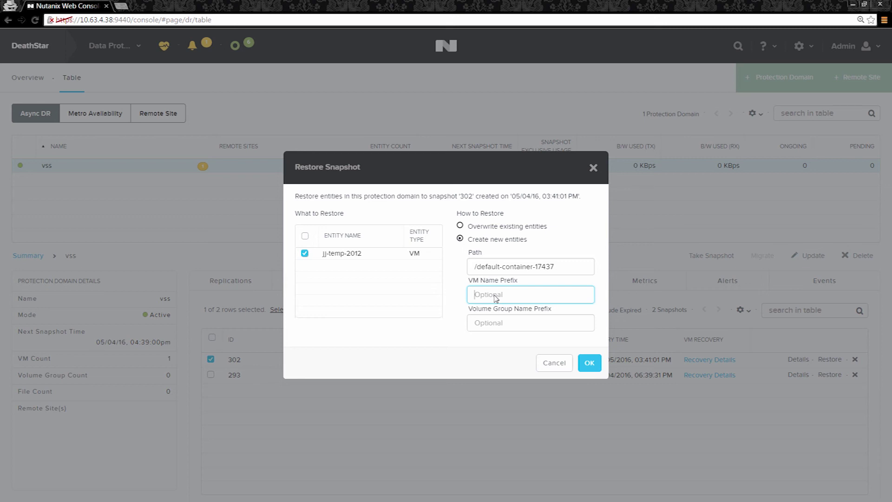
text(clone-)
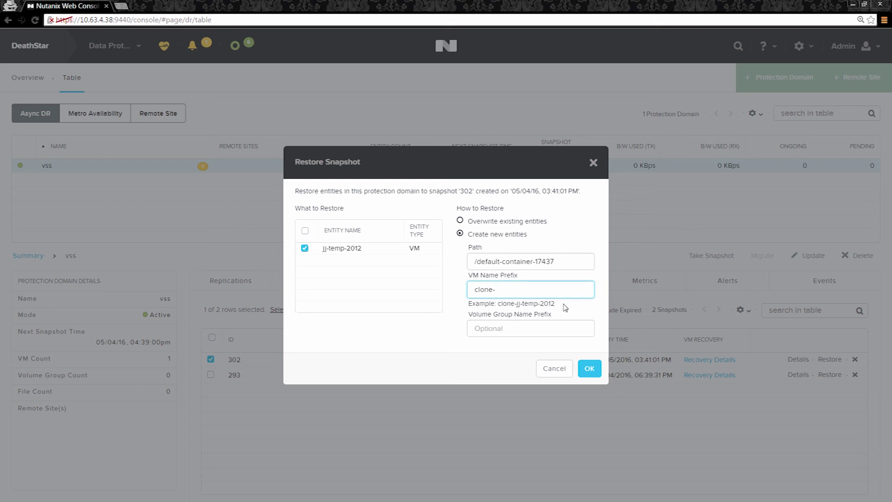
click(591, 371)
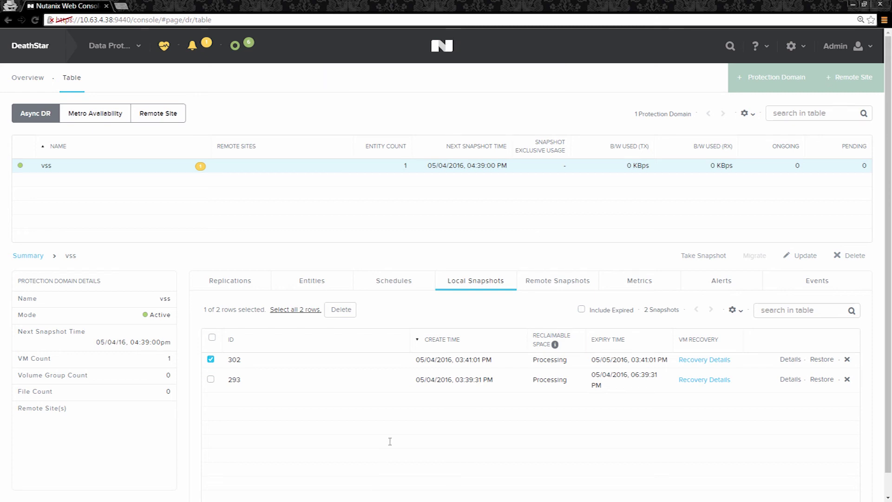
- In vSphere Client, power on clone-jj-temp-2012 and open its console
key(alt+Tab)
key(alt+Tab)
key(alt+Tab)
key(alt+Tab)
key(alt+Tab)
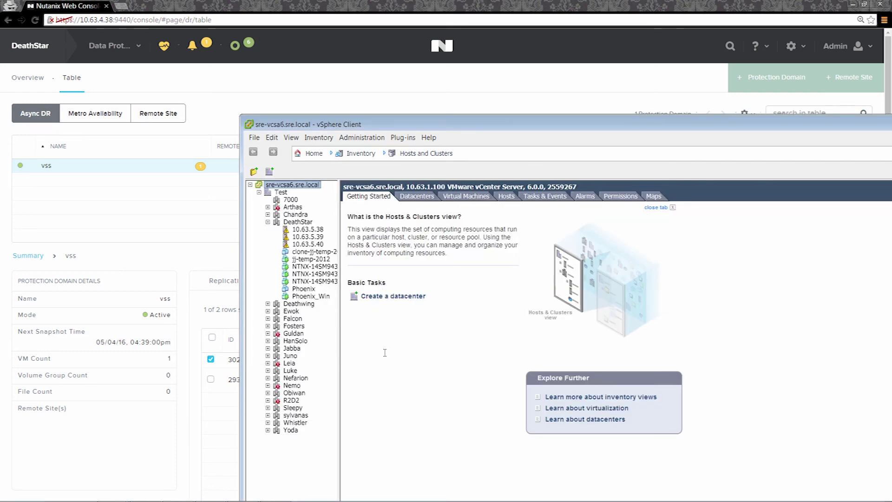
click(309, 252)
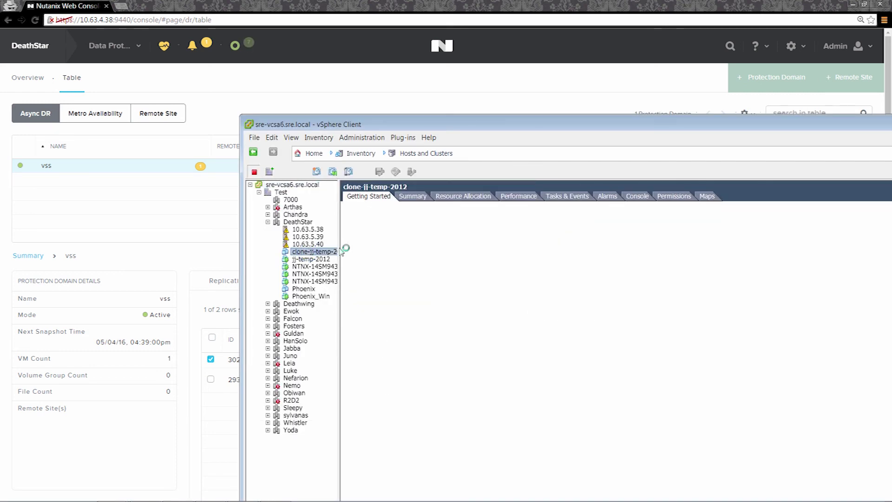
drag(339, 246, 373, 246)
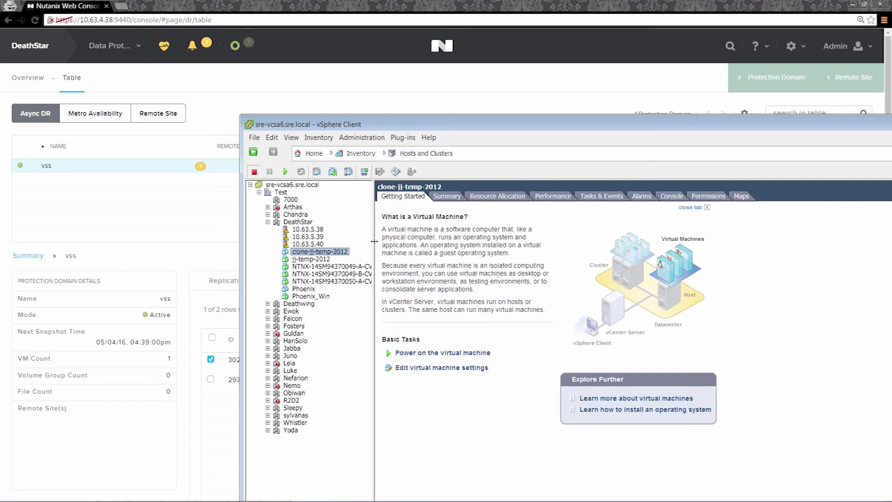
right_click(337, 251)
mouse_move(372, 259)
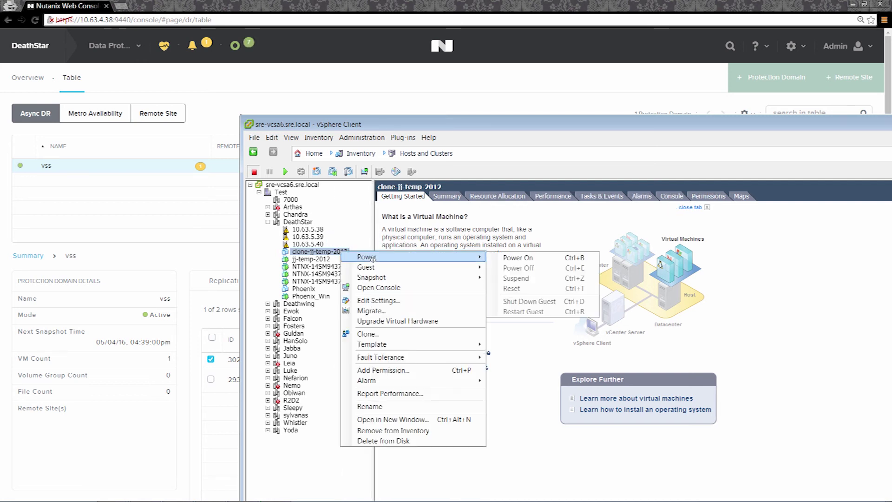
click(515, 257)
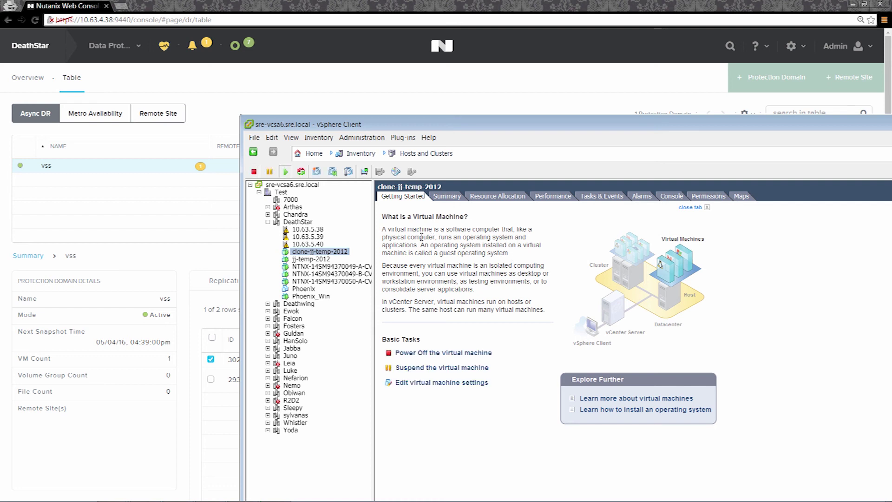
right_click(344, 252)
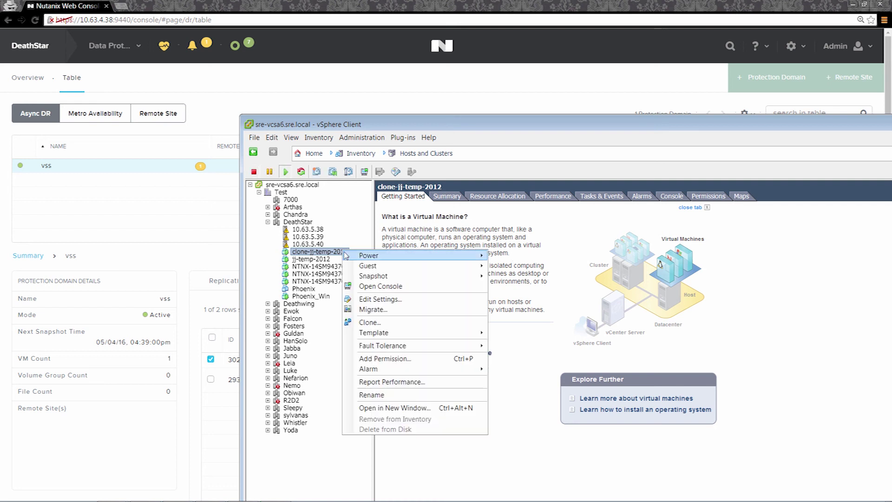
click(368, 282)
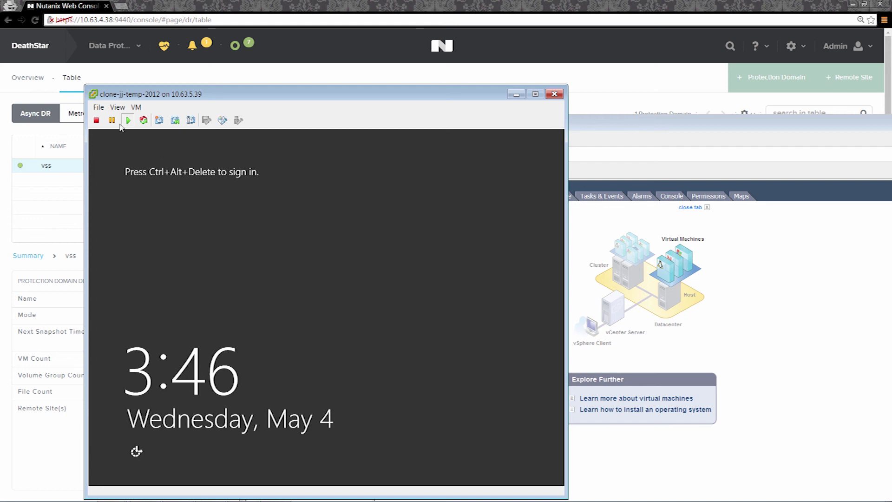
- Send Ctrl+Alt+Del, sign in with the Administrator password, dismiss Shutdown Event Tracker, and close Server Manager
click(136, 107)
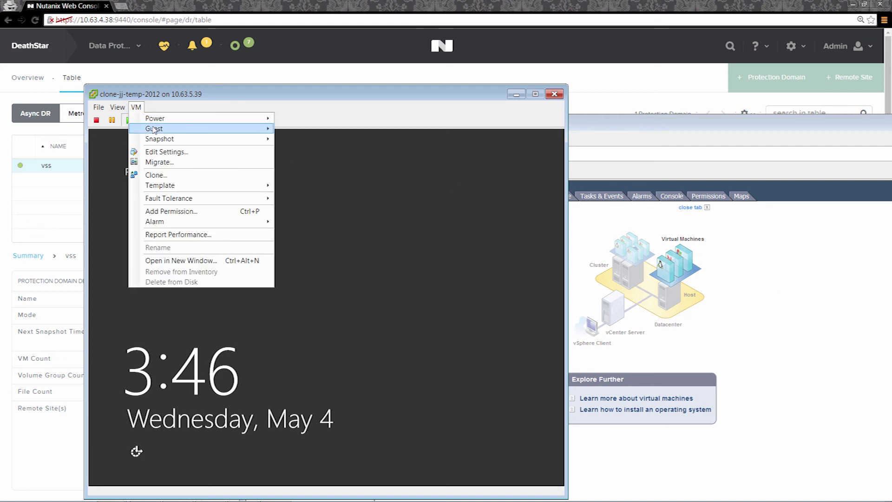
mouse_move(195, 129)
click(317, 140)
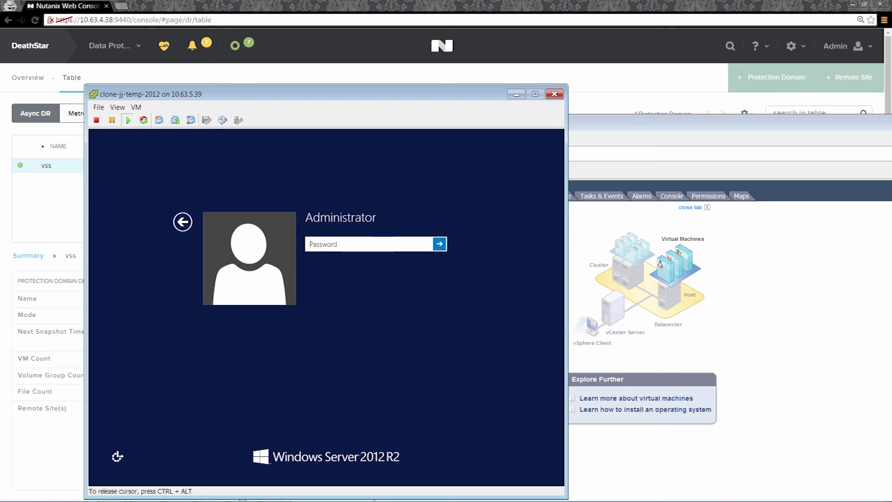
text(••••••••••)
key(Return)
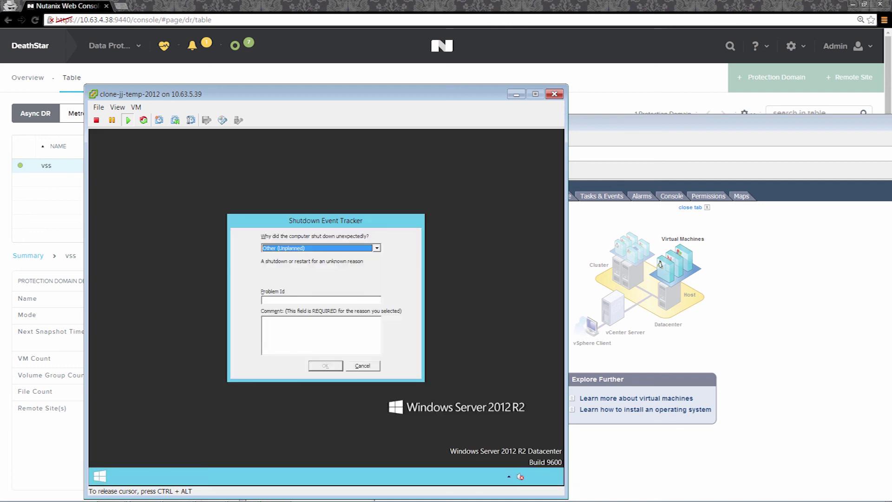
click(361, 366)
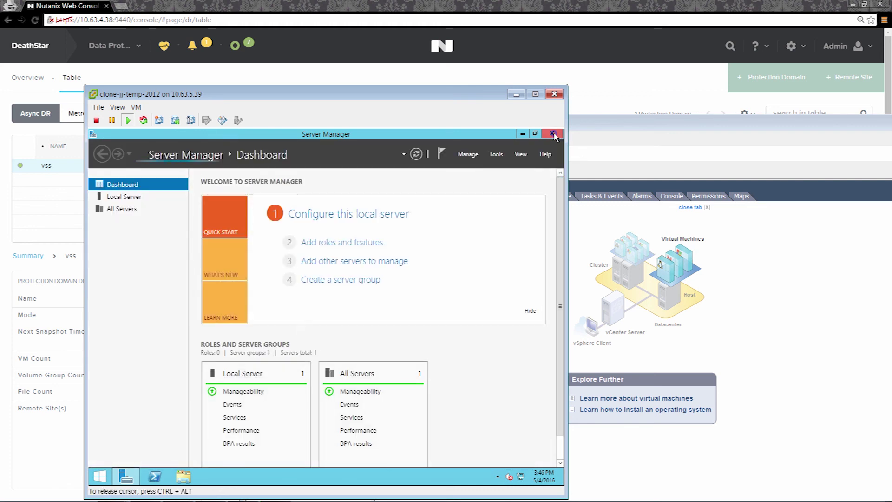
click(553, 133)
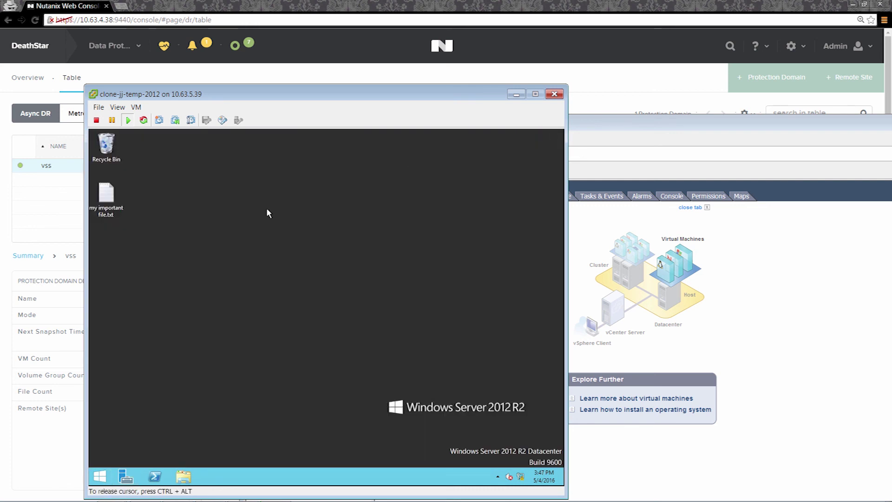